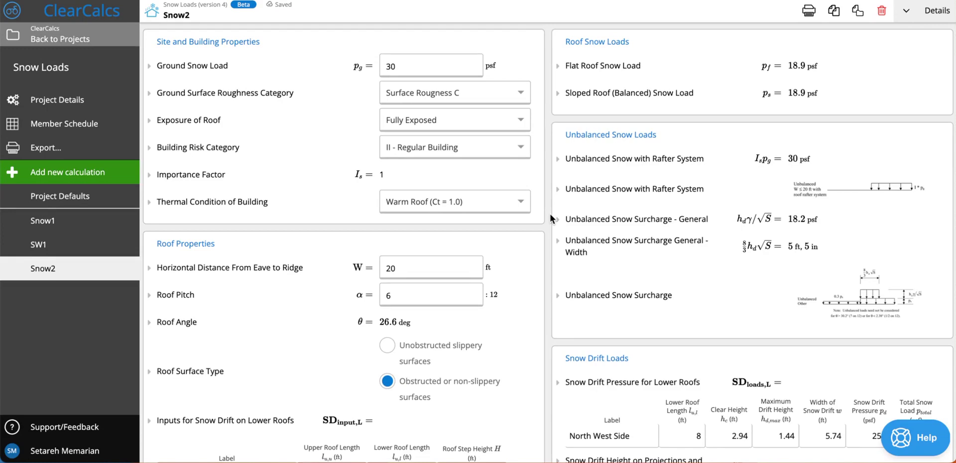
- Set the eave-to-ridge distance W to 25 ft
scroll(549, 213, down, 3)
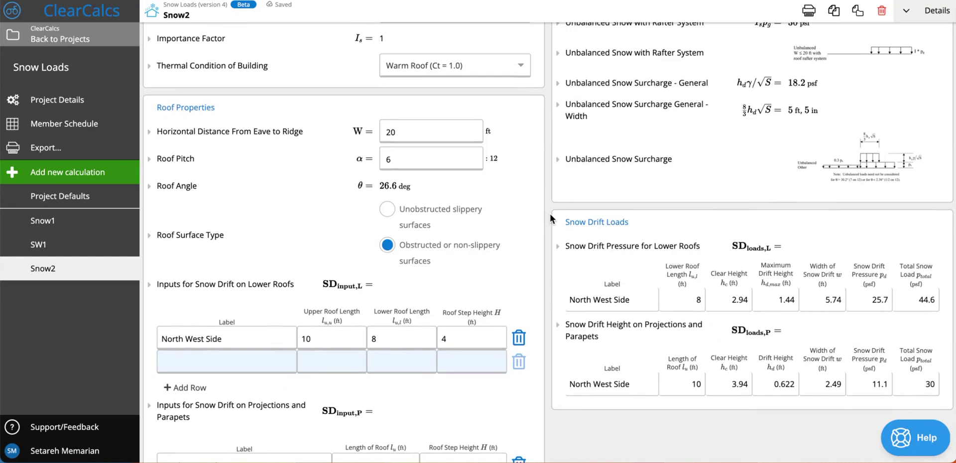
scroll(549, 213, down, 1)
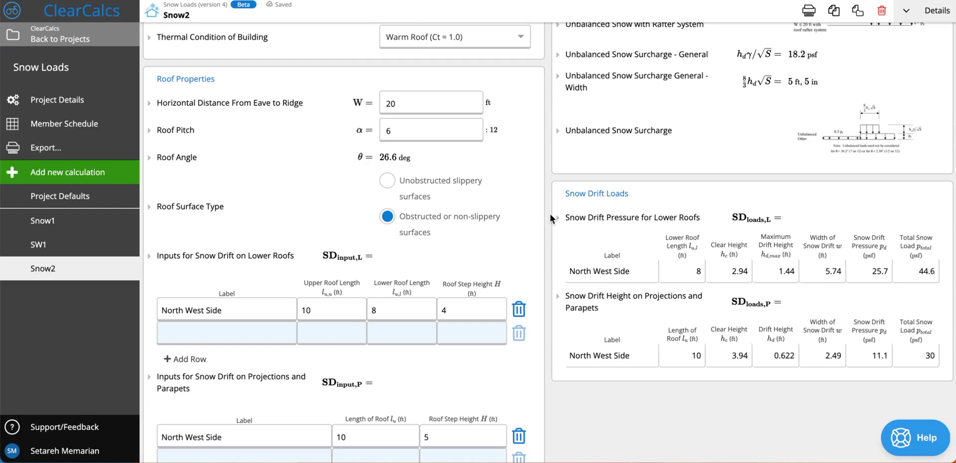
scroll(549, 213, up, 6)
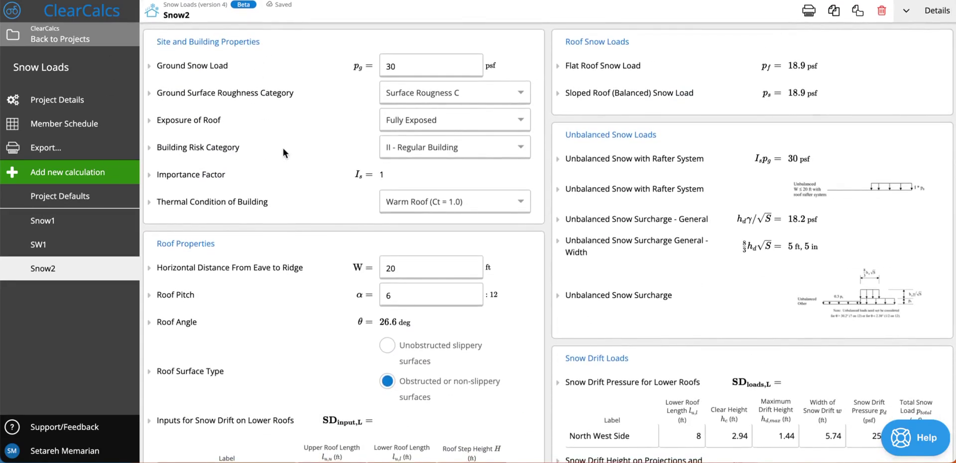
scroll(281, 146, down, 5)
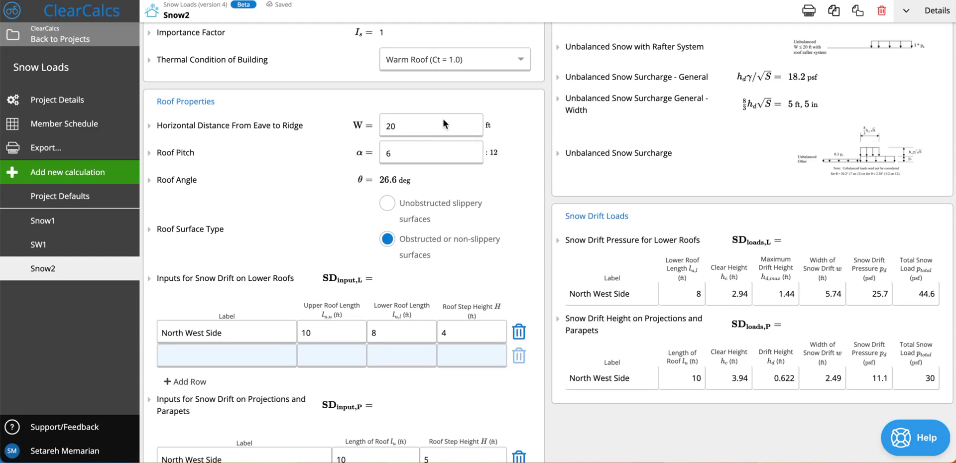
scroll(443, 118, down, 8)
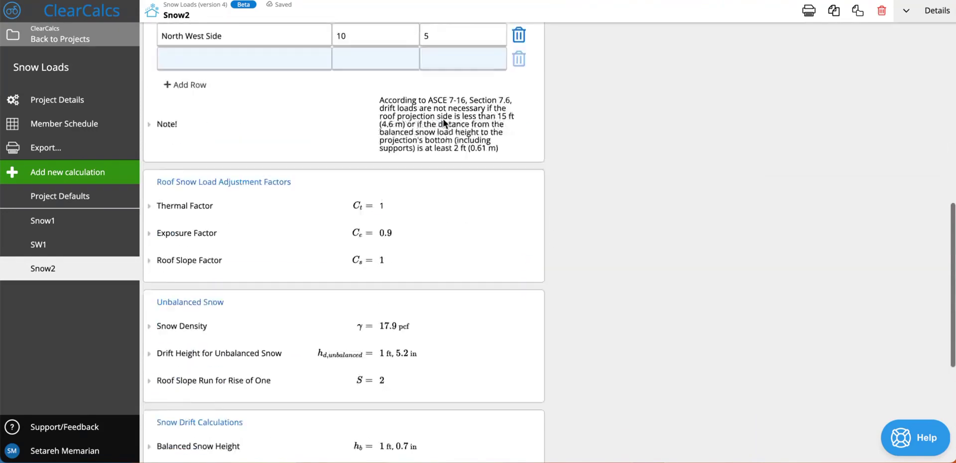
scroll(443, 118, down, 3)
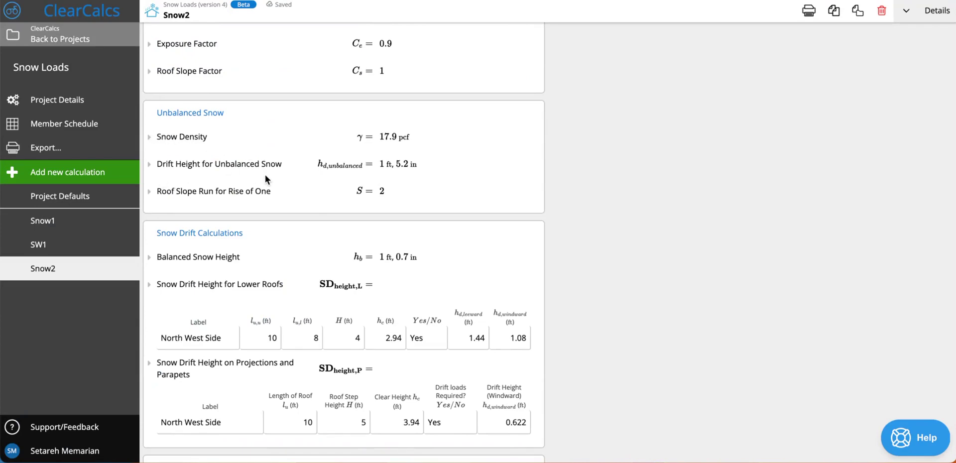
scroll(627, 157, up, 10)
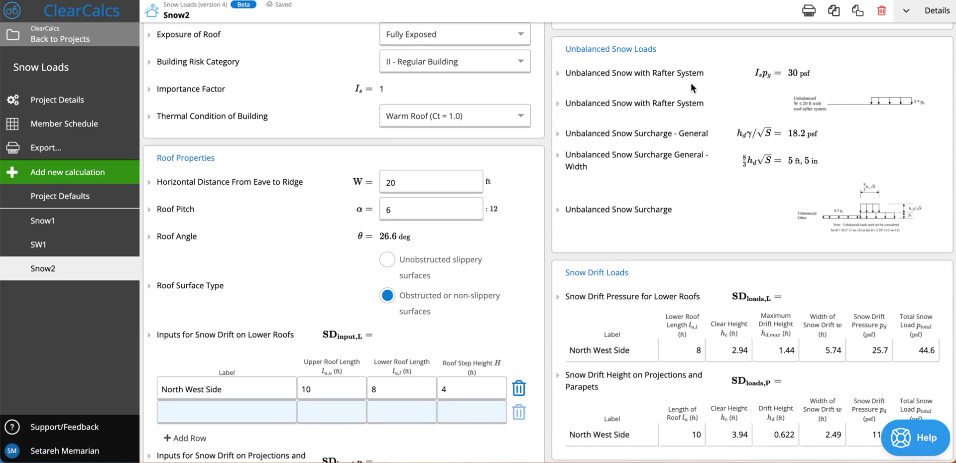
click(399, 179)
text(25)
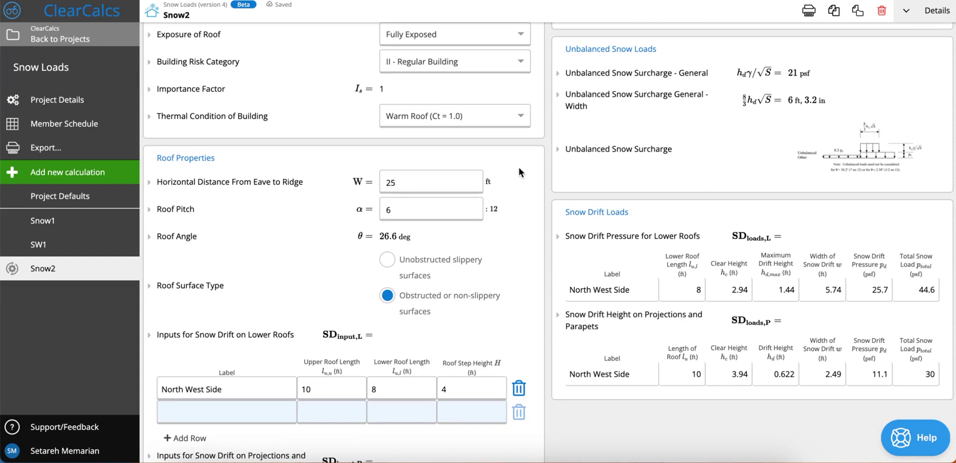
- Replace the roof pitch formula with 9, giving a 9:12 pitch
click(411, 211)
click(526, 219)
click(442, 204)
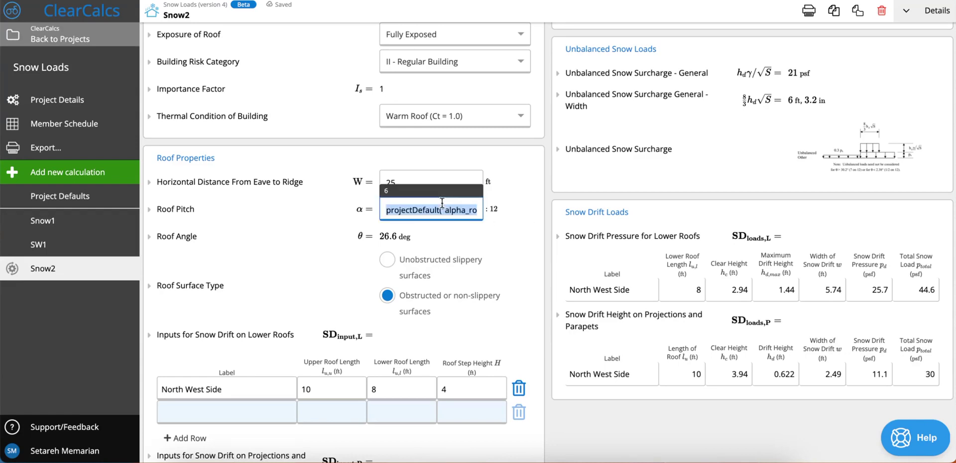
text(9)
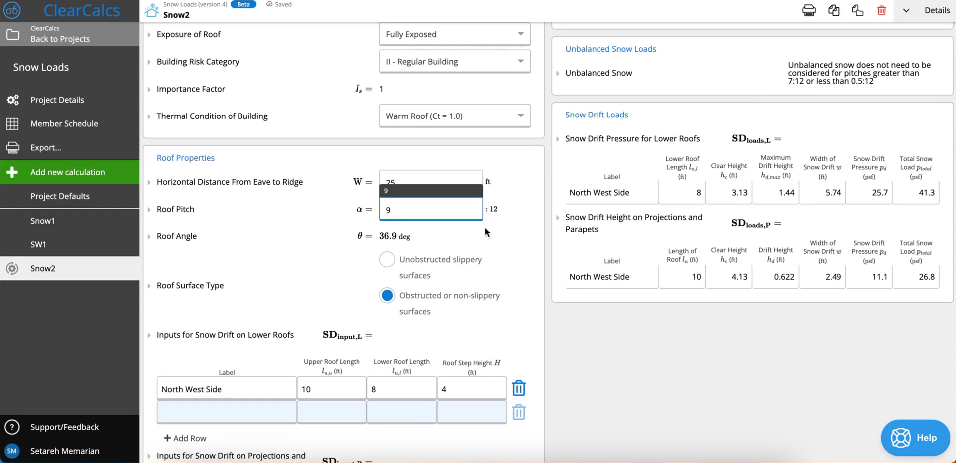
click(518, 214)
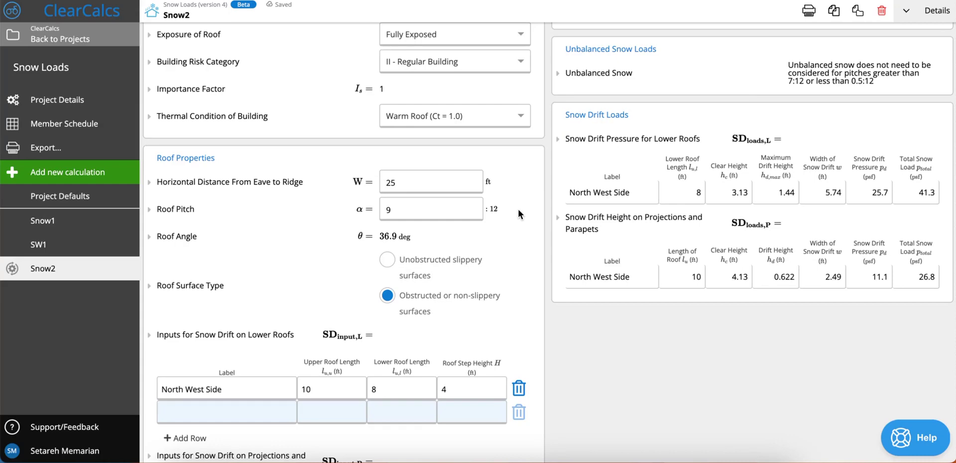
scroll(518, 210, down, 4)
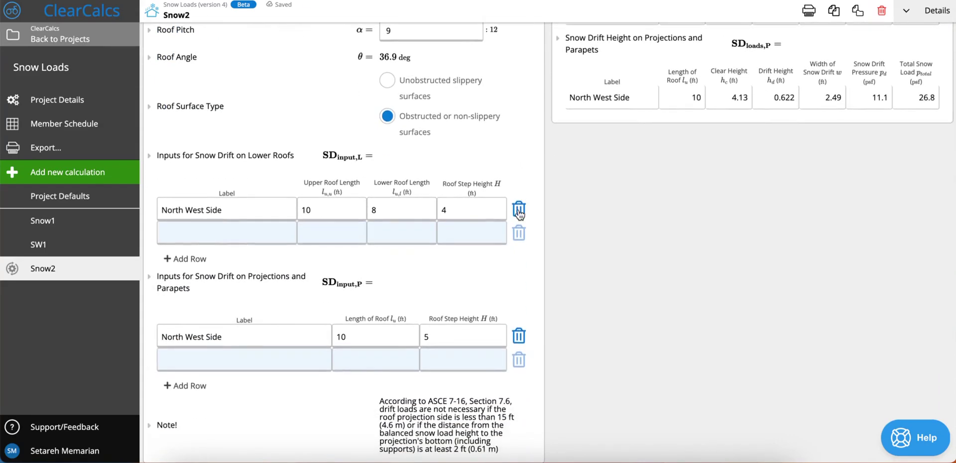
scroll(518, 213, down, 1)
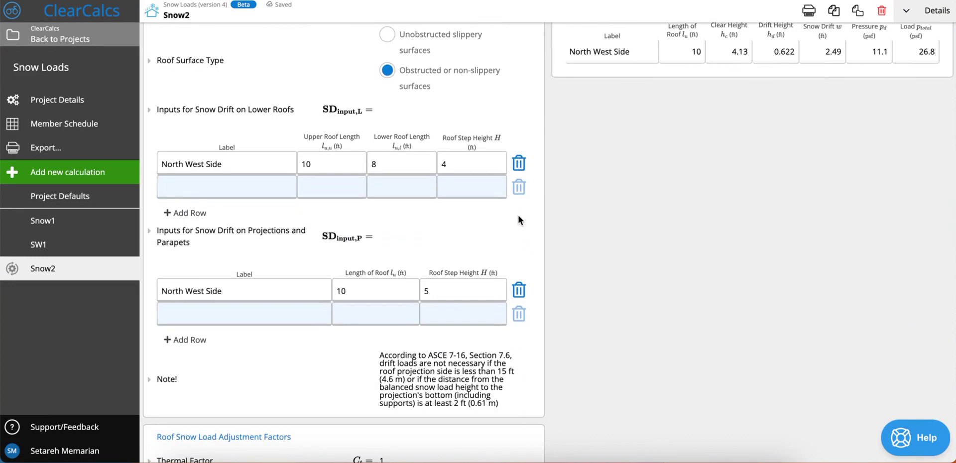
scroll(517, 214, up, 6)
scroll(518, 214, down, 6)
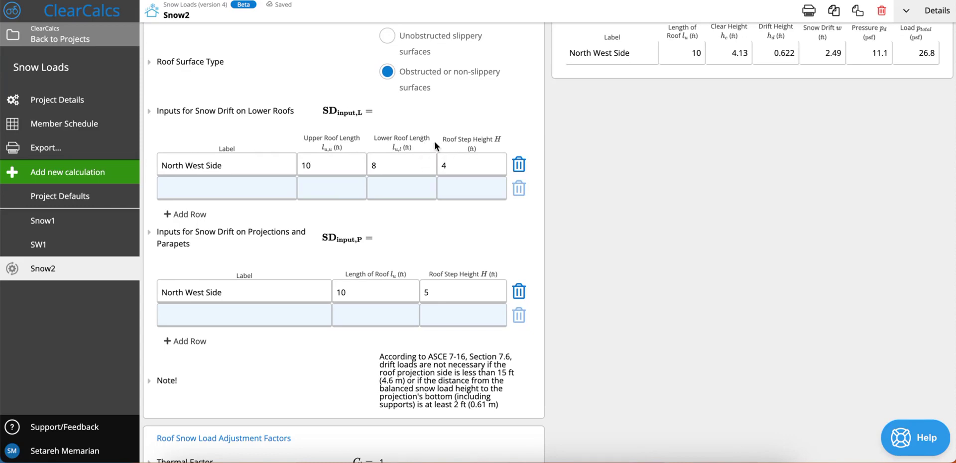
- Expand the 'Inputs for Snow Drift on Lower Roofs' explanation and scroll through its wind diagrams
click(233, 117)
scroll(393, 366, down, 2)
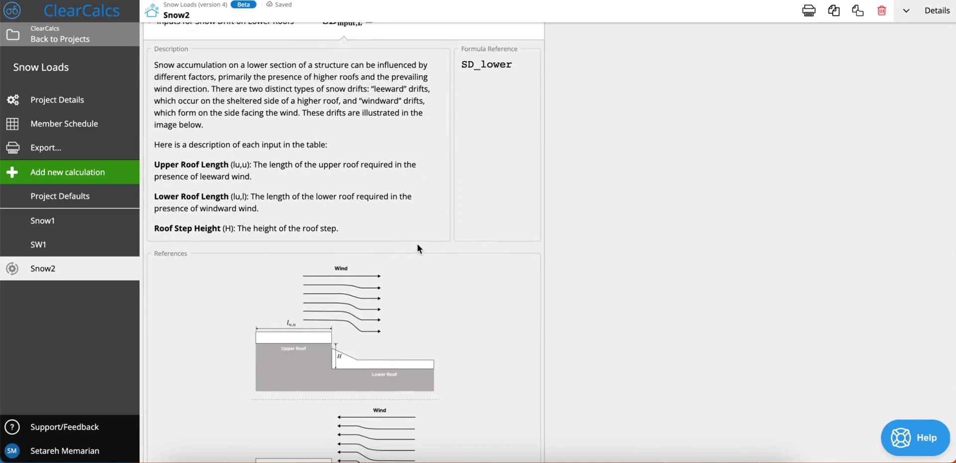
scroll(277, 348, down, 4)
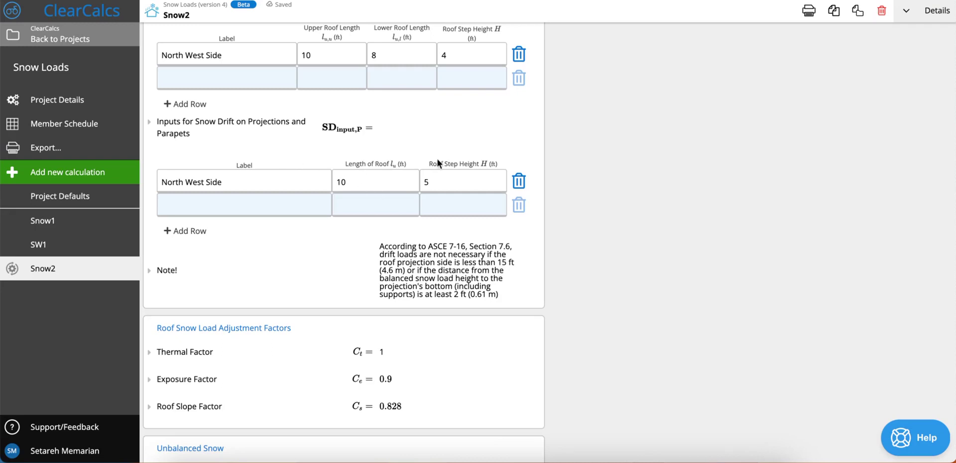
- Expand the 'Inputs for Snow Drift on Projections and Parapets' explanation and review its wind diagram
click(228, 130)
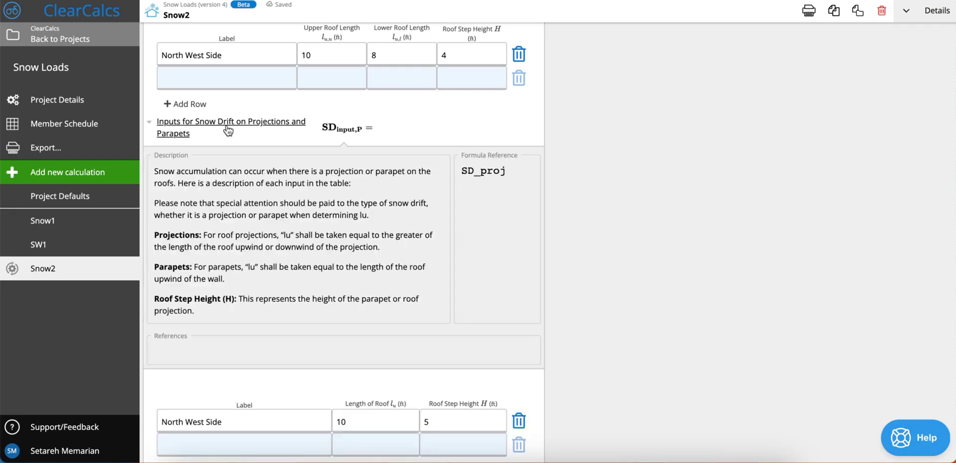
scroll(199, 170, down, 1)
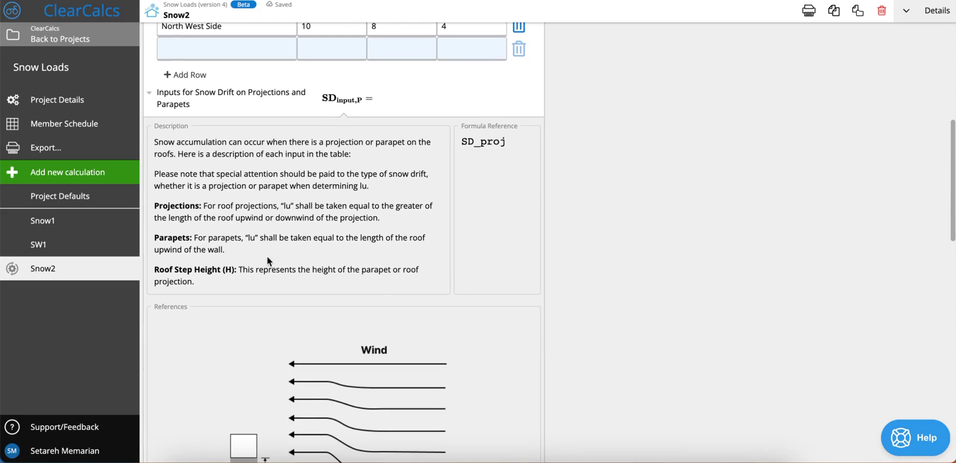
scroll(209, 277, down, 6)
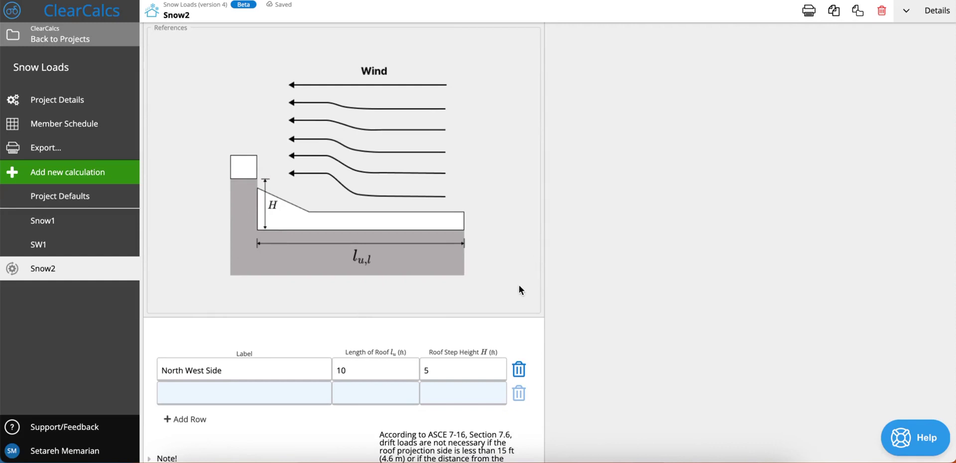
scroll(472, 109, up, 1)
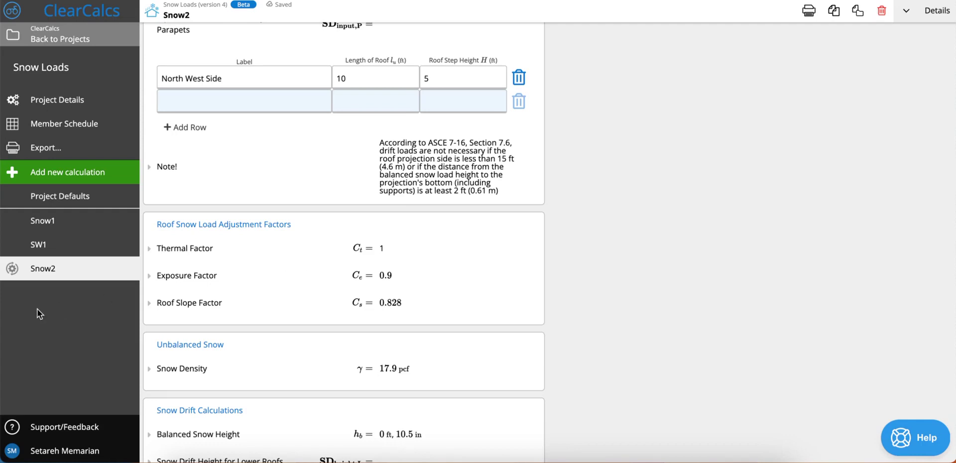
click(164, 169)
scroll(167, 180, down, 3)
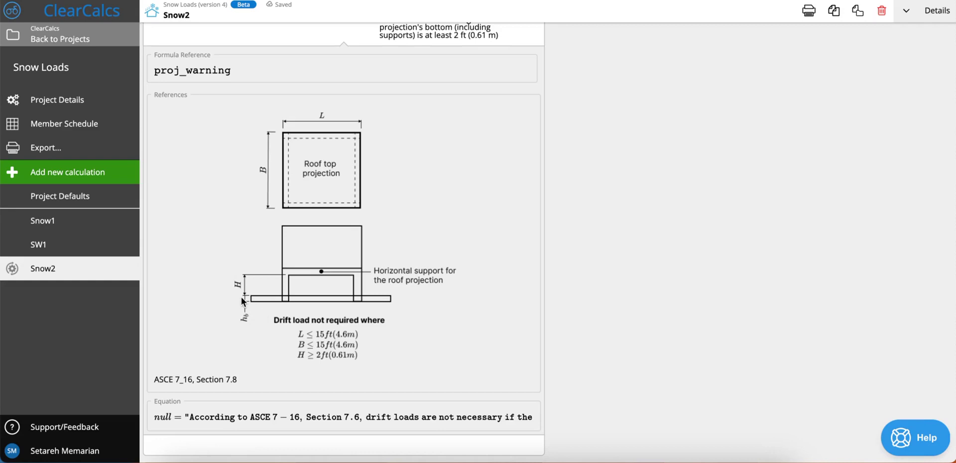
scroll(241, 297, up, 2)
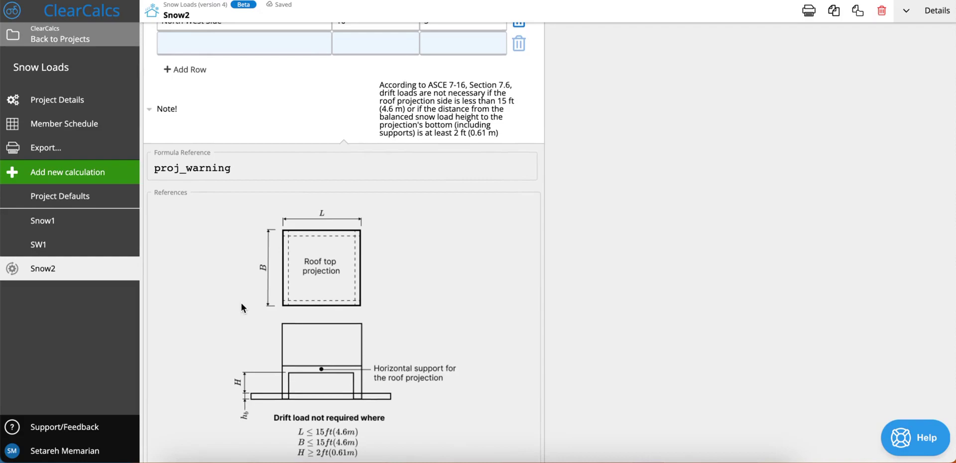
click(240, 300)
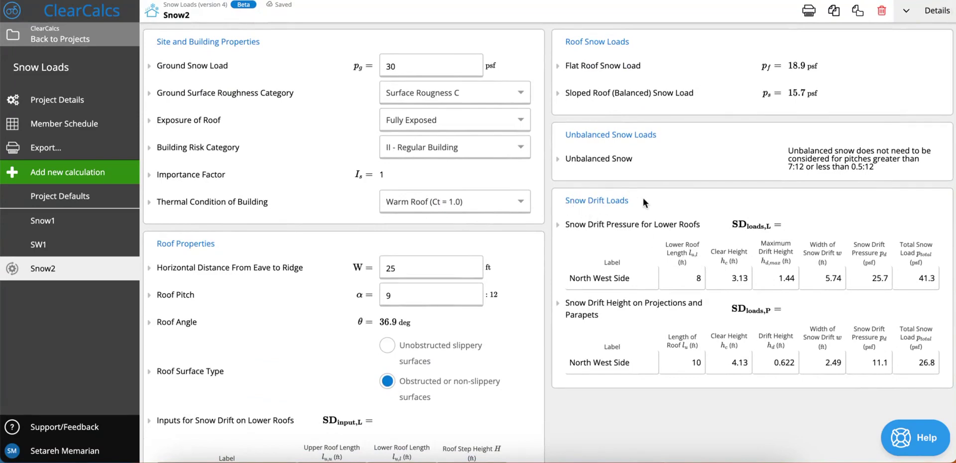
scroll(810, 211, down, 2)
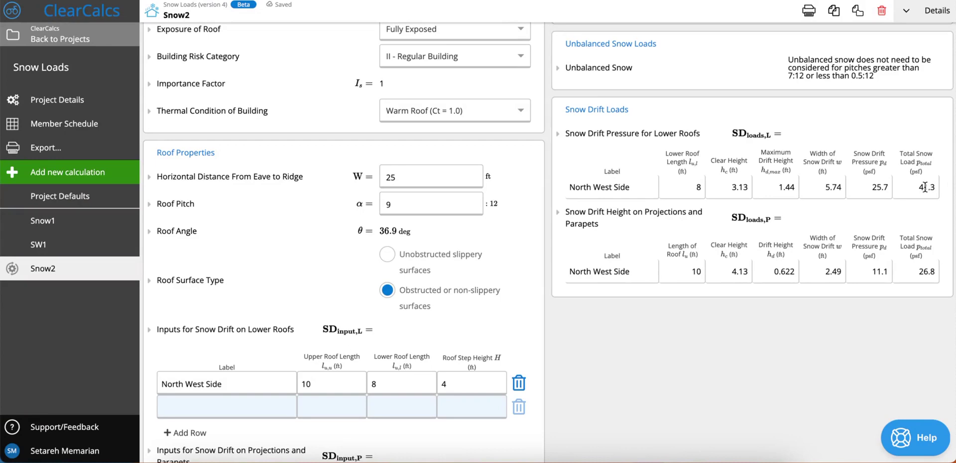
drag(918, 187, 940, 189)
click(917, 216)
drag(870, 188, 899, 191)
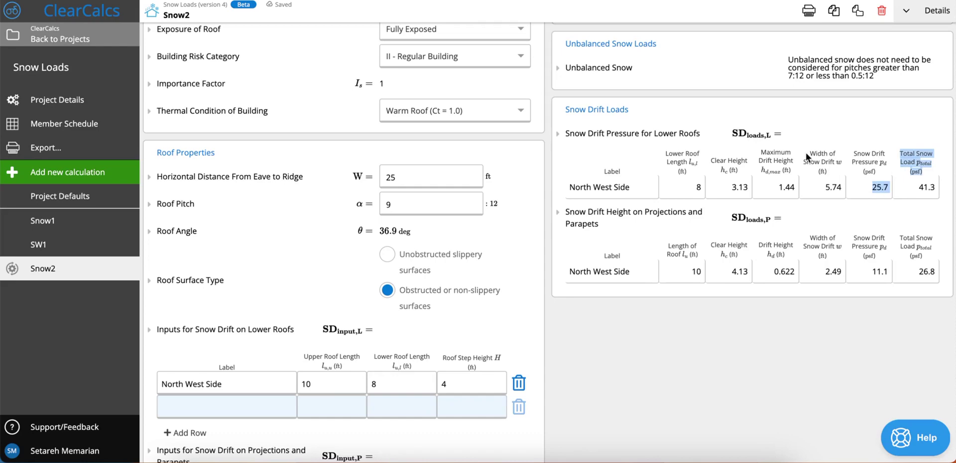
drag(815, 156, 842, 174)
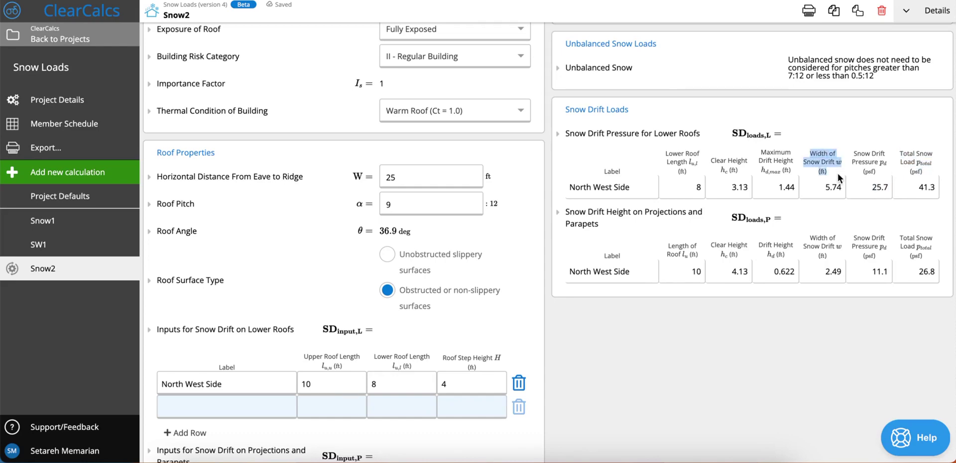
scroll(472, 226, down, 1)
click(275, 330)
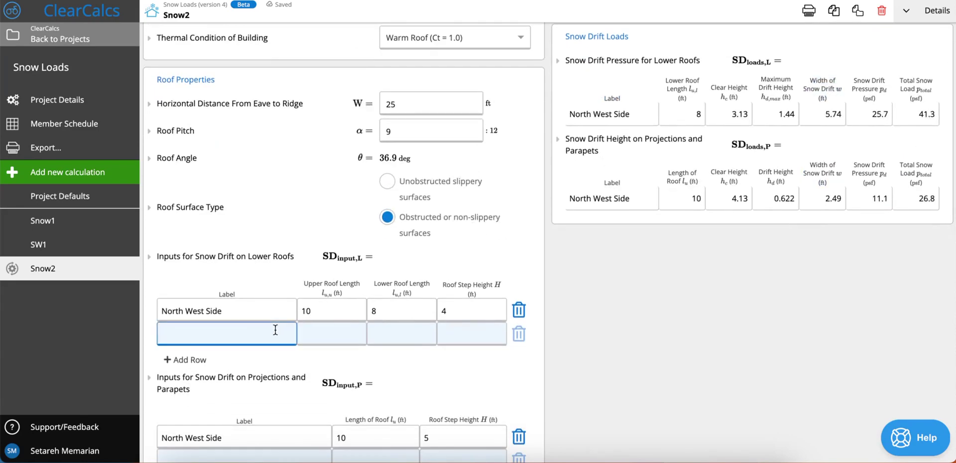
- Fill the new 'south side' row with upper length 15 ft, lower length 19 ft, step height 6 ft
text(south side)
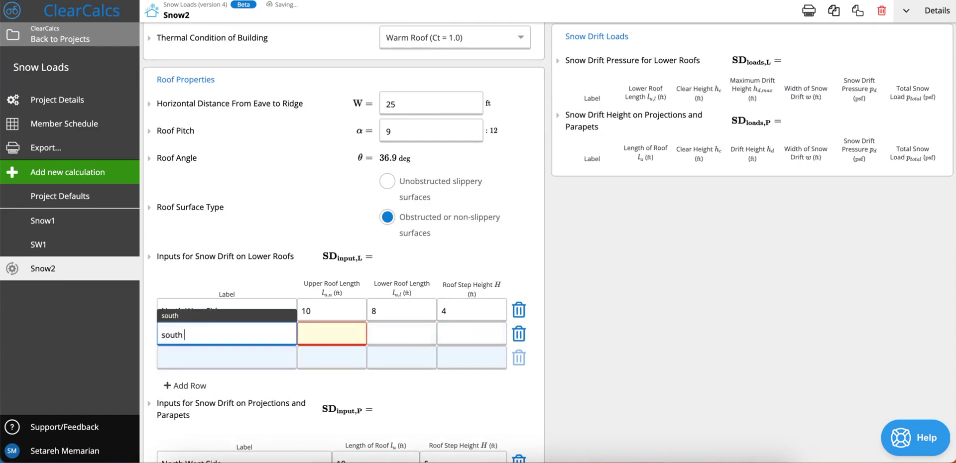
click(331, 334)
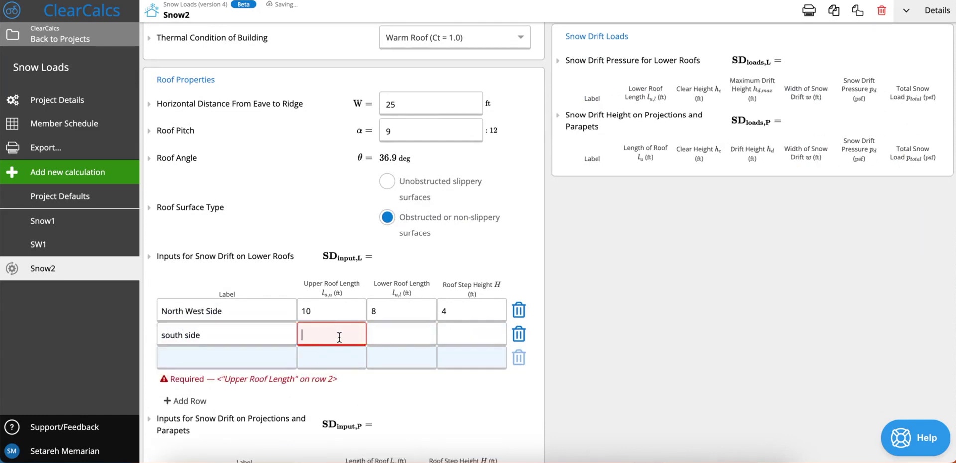
text(15)
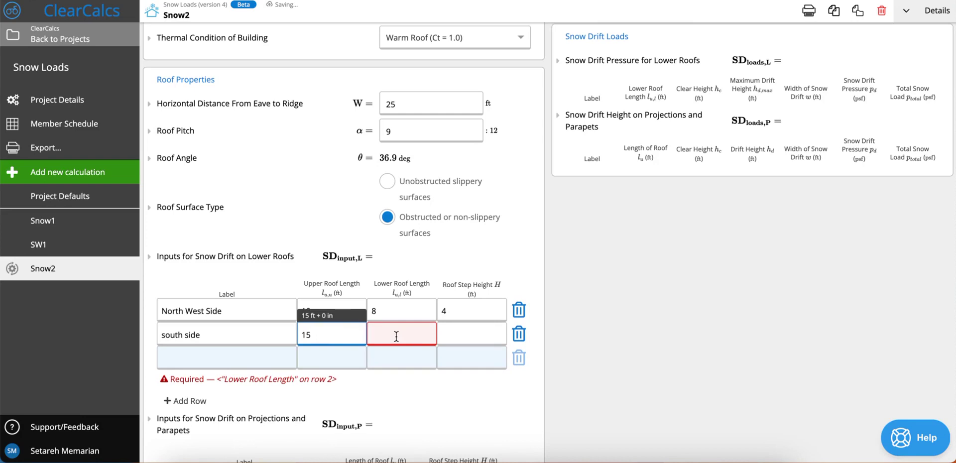
click(396, 335)
text(4)
click(453, 334)
text(6)
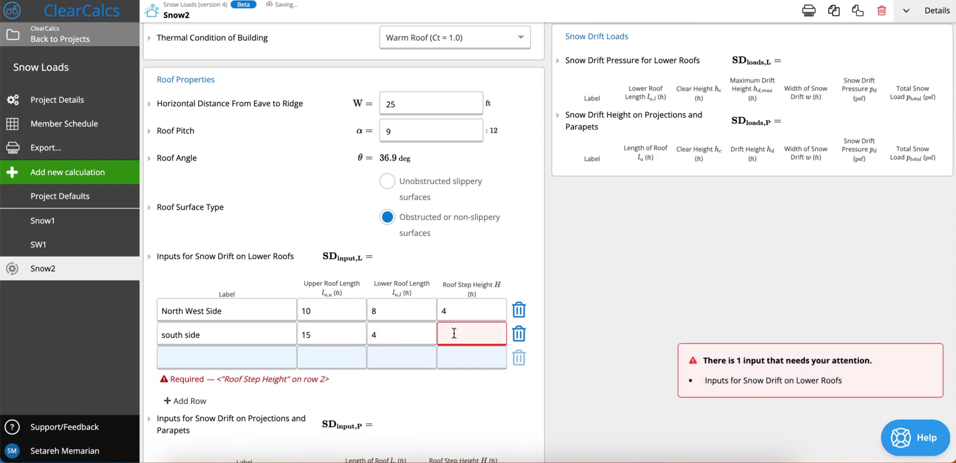
click(619, 297)
- Check the south side results: 5.13 ft clear height and 41.3 psf total load
scroll(619, 293, up, 1)
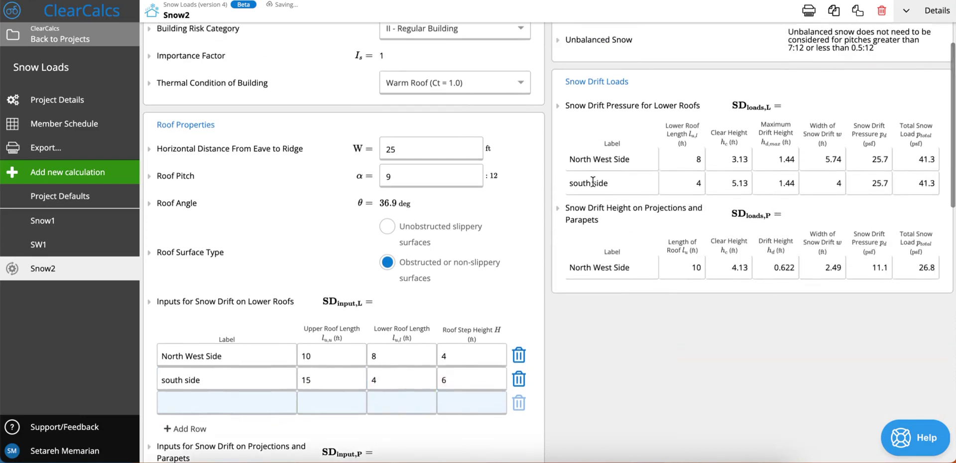
drag(565, 180, 772, 179)
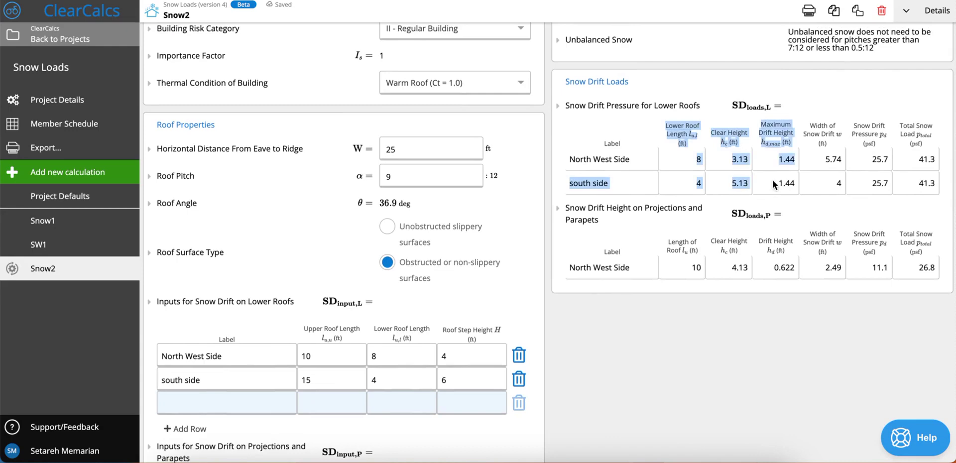
click(697, 180)
scroll(936, 200, up, 2)
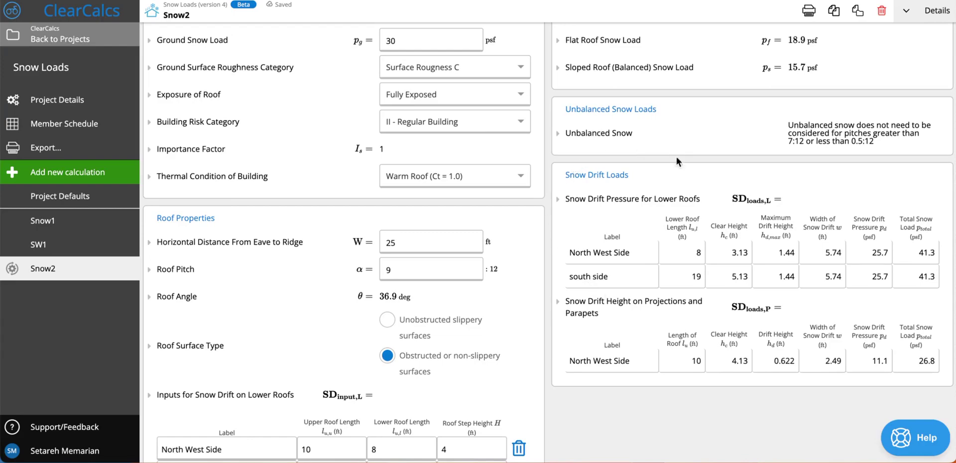
- Scroll to Snow Drift Calculations and collapse Snow Drift Height for Lower Roofs to its table
scroll(488, 287, down, 7)
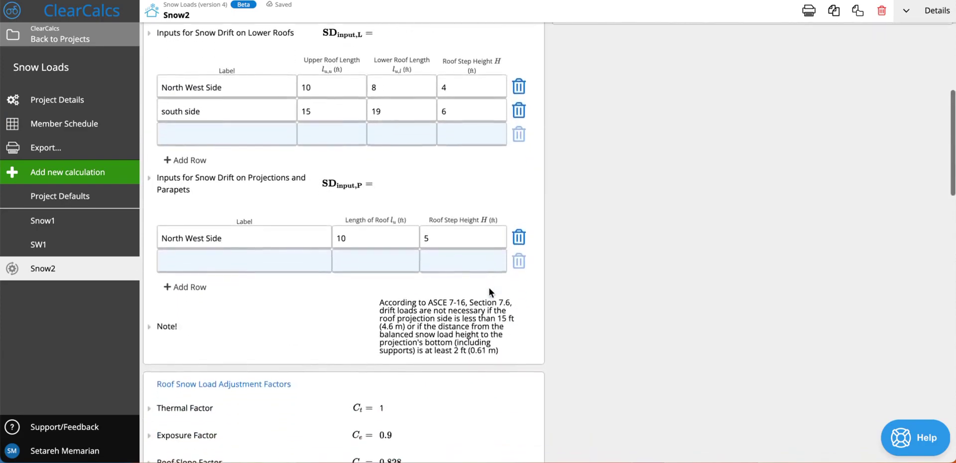
scroll(488, 287, down, 12)
scroll(488, 287, up, 3)
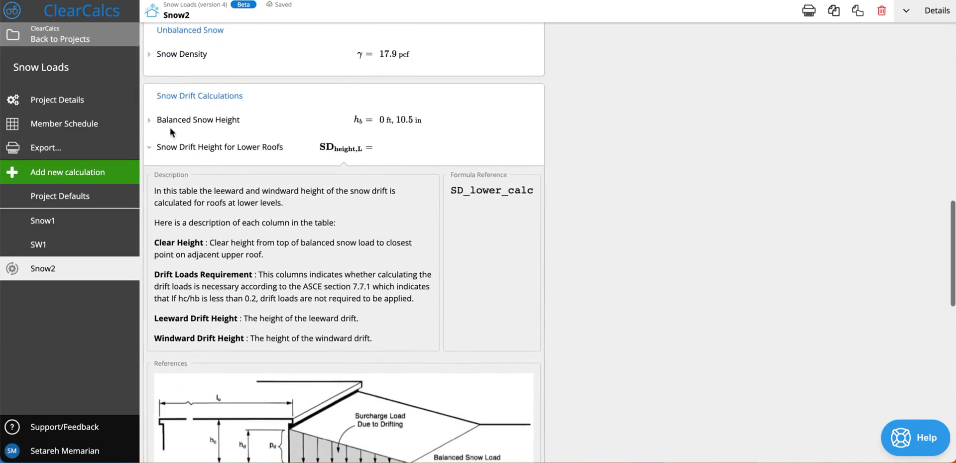
click(150, 147)
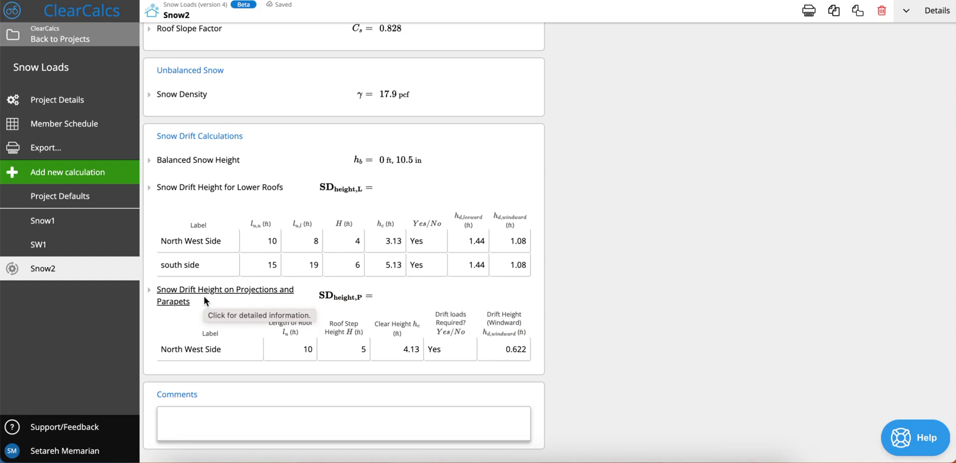
- Expand Snow Drift Height for Lower Roofs and review its diagram and equations (0.43 leeward, 0.75 windward)
click(204, 189)
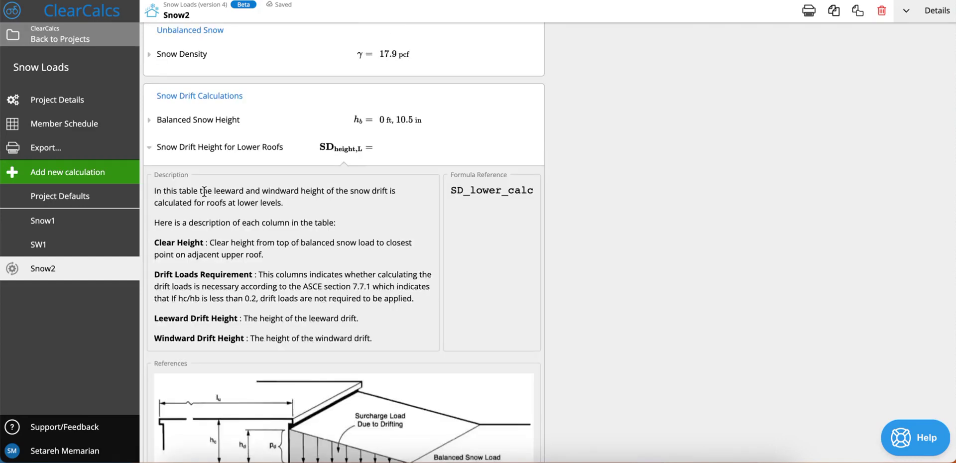
scroll(204, 190, down, 10)
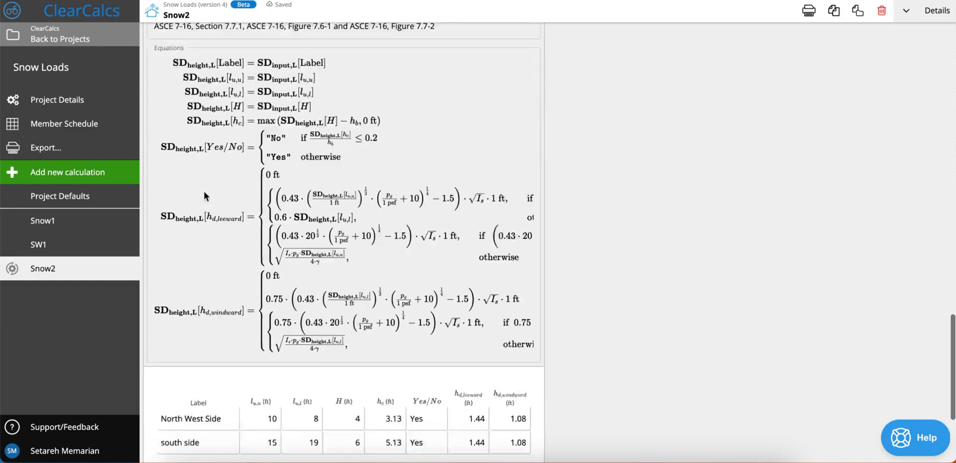
scroll(461, 255, right, 8)
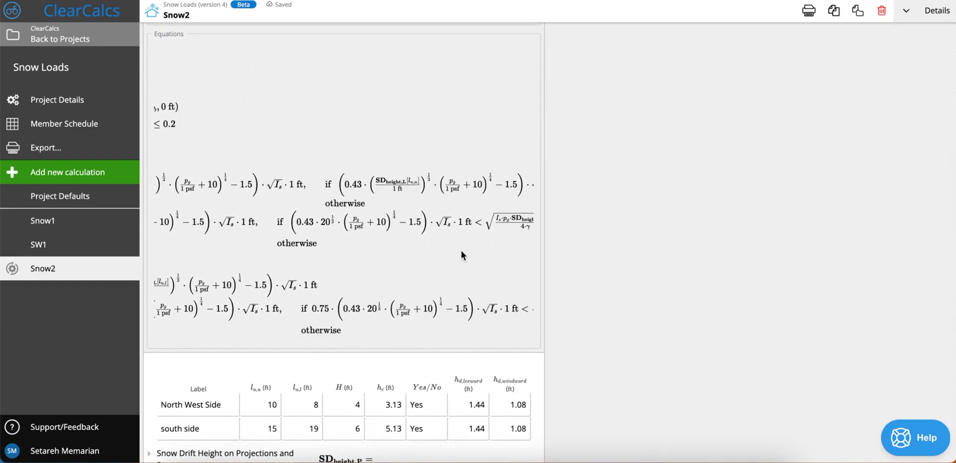
scroll(461, 252, down, 1)
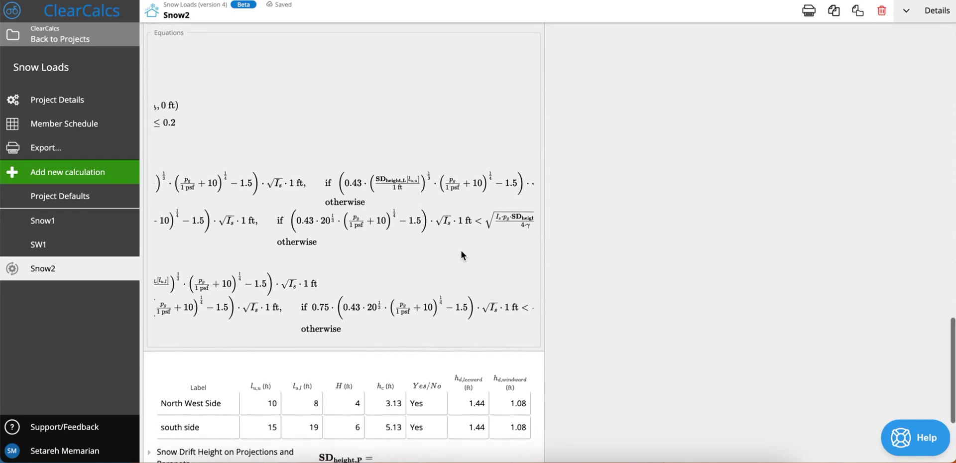
scroll(419, 203, right, 7)
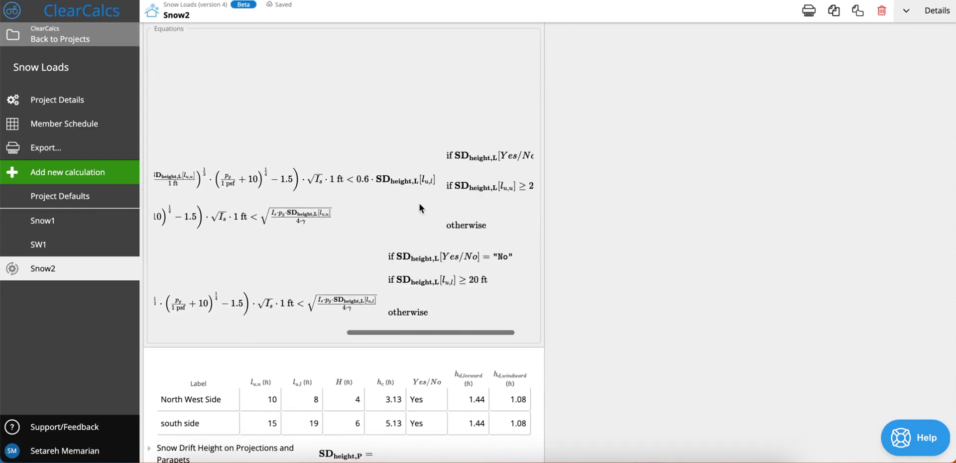
scroll(419, 203, up, 5)
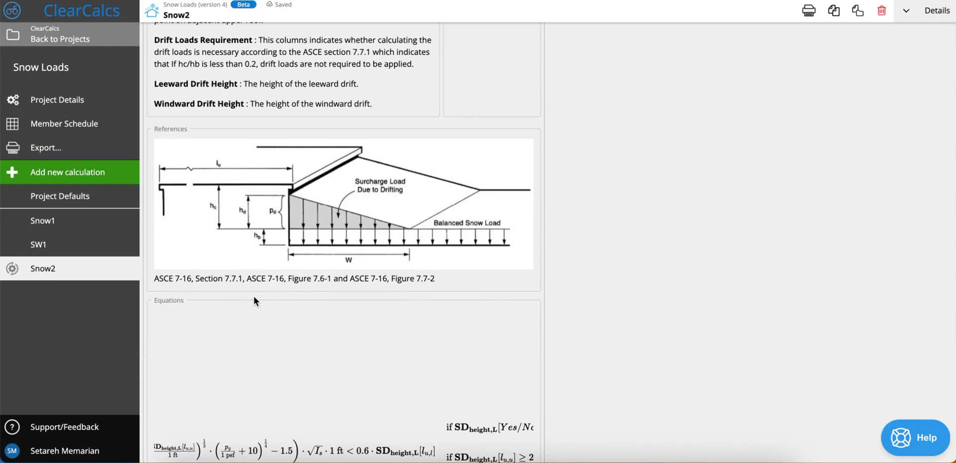
scroll(253, 296, down, 6)
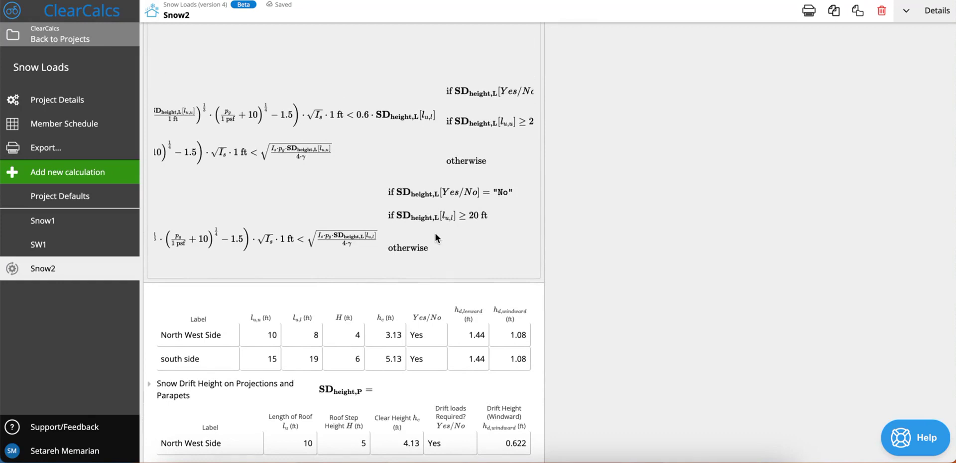
scroll(336, 198, left, 10)
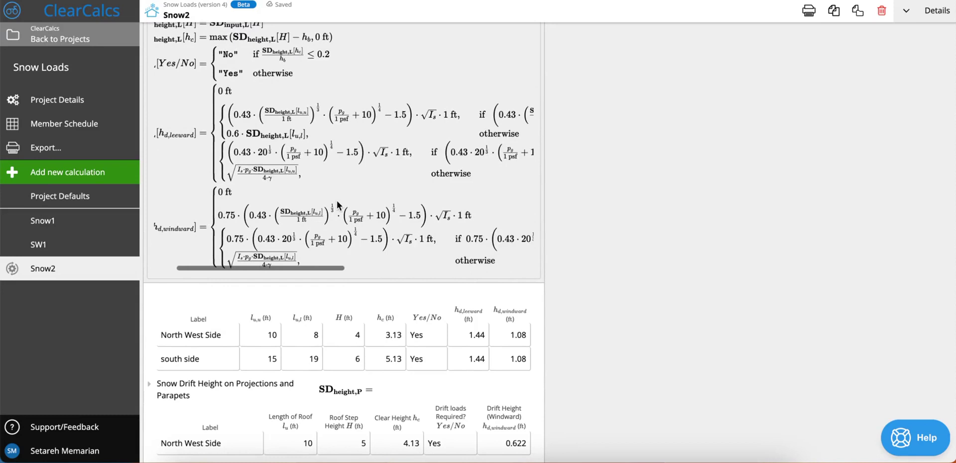
scroll(283, 220, up, 1)
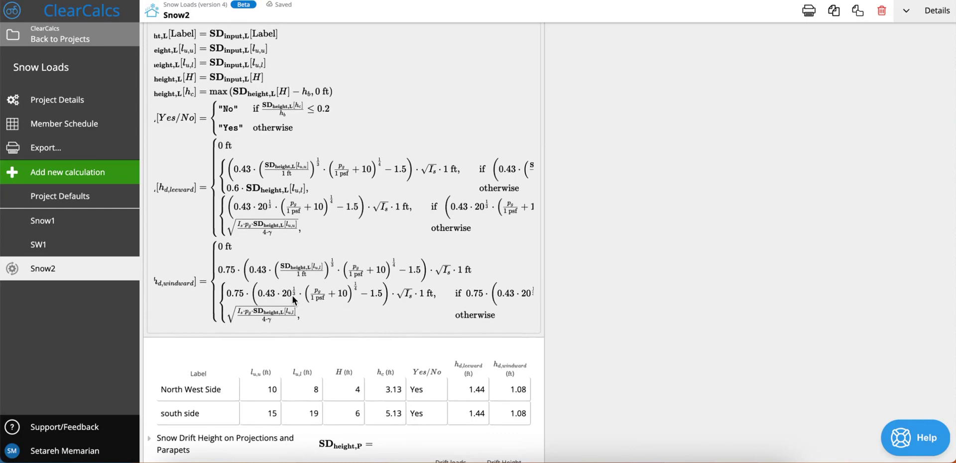
scroll(294, 300, down, 2)
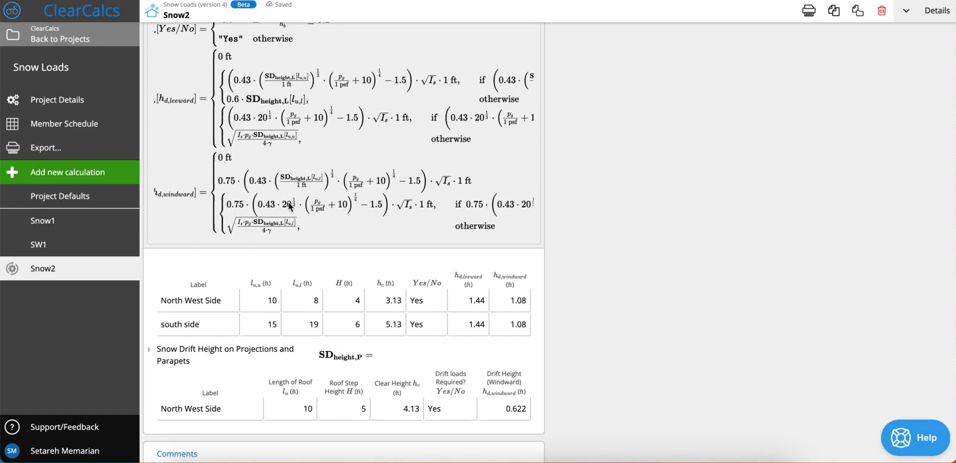
- Collapse the lower-roof equations and review the projections and parapets drift explanation and diagram
click(322, 212)
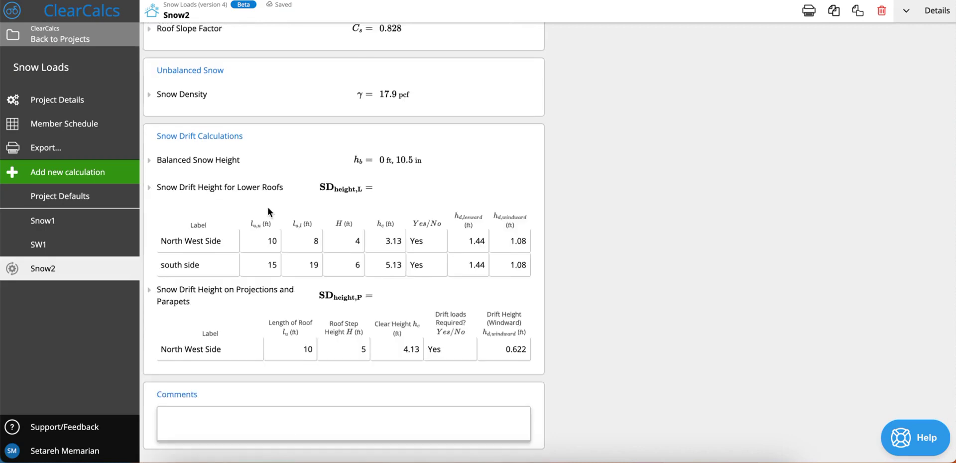
click(145, 289)
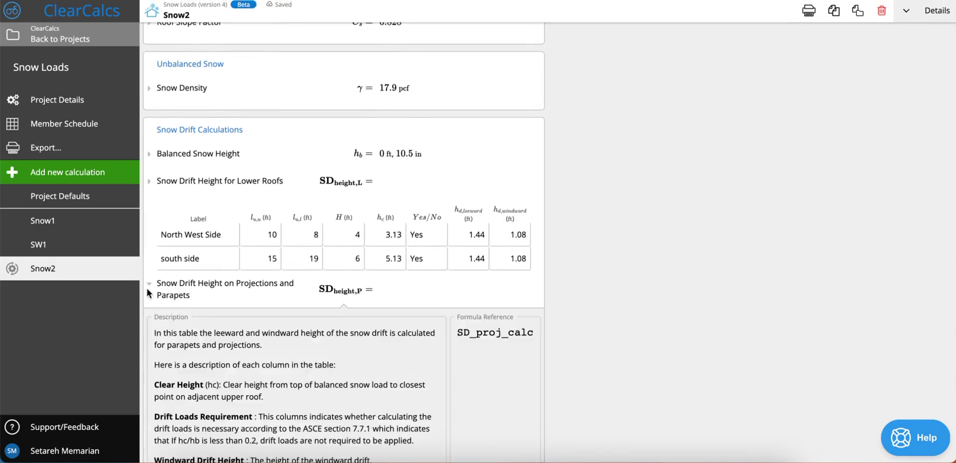
scroll(288, 300, down, 9)
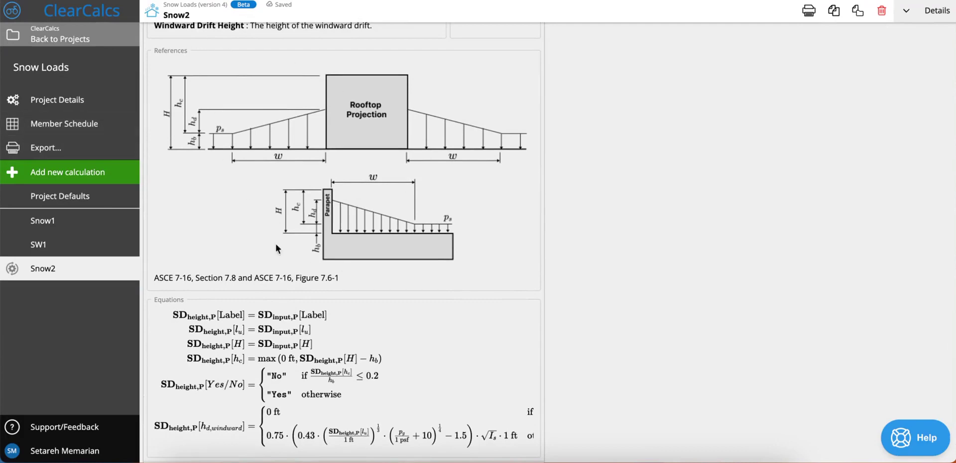
scroll(369, 213, down, 3)
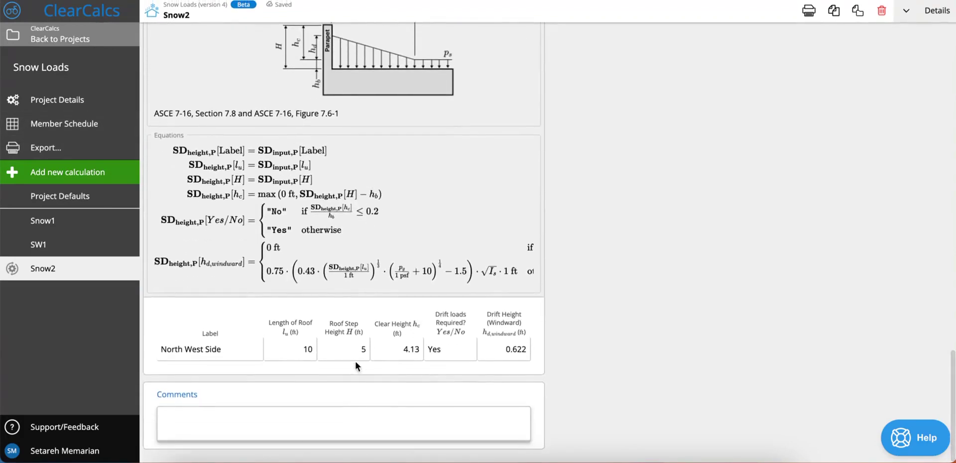
scroll(382, 272, right, 4)
scroll(382, 272, left, 5)
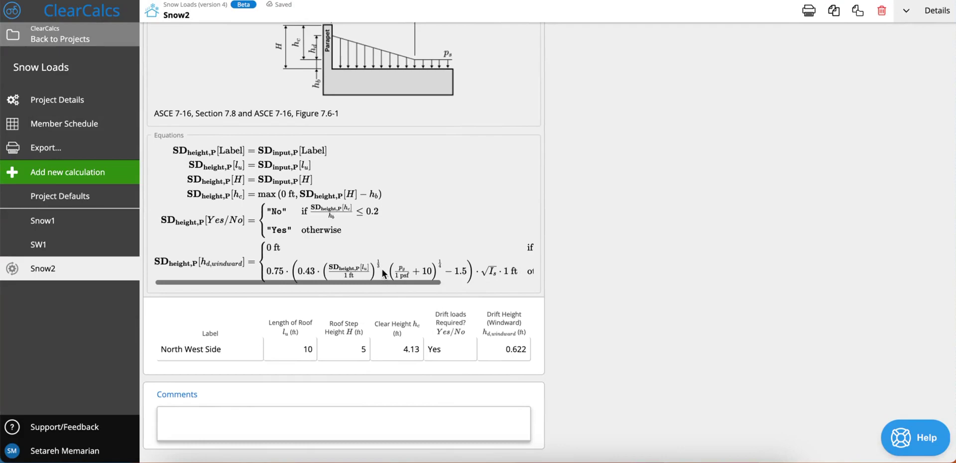
scroll(381, 269, up, 10)
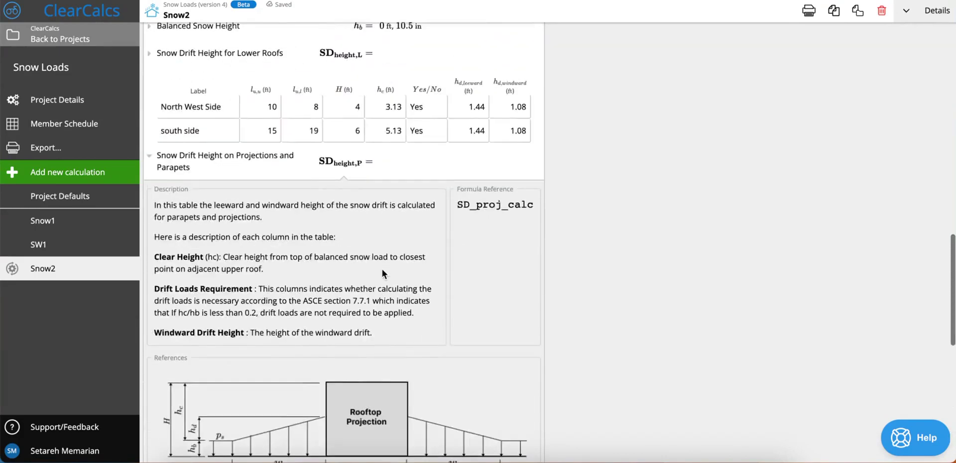
- Collapse the projections and parapets drift details and scroll back to the top of the calc
click(145, 253)
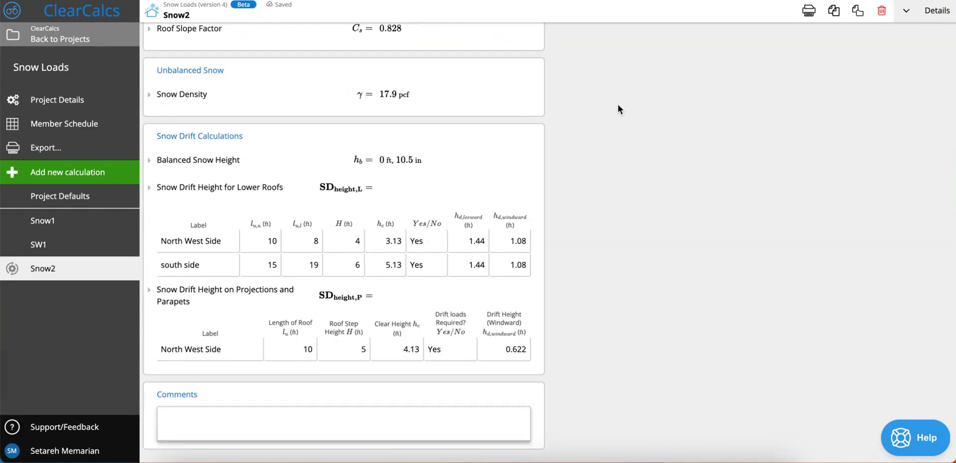
scroll(617, 107, up, 10)
scroll(617, 107, down, 1)
scroll(617, 107, up, 1)
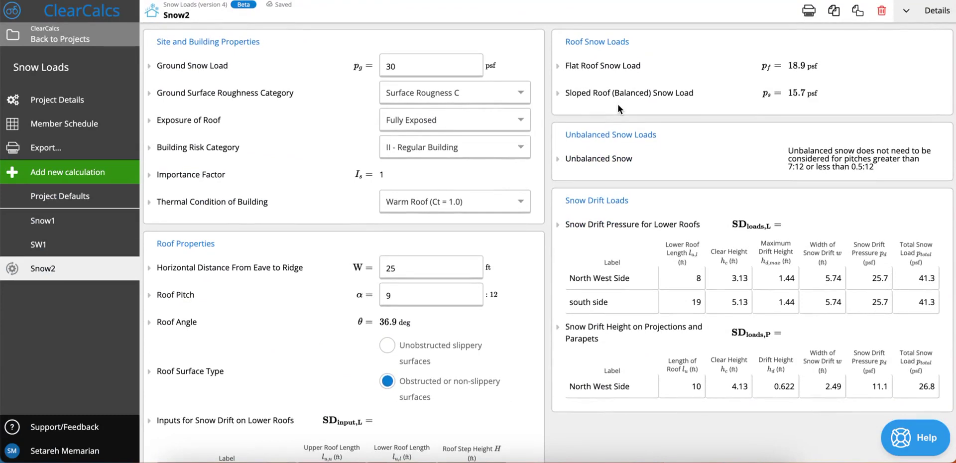